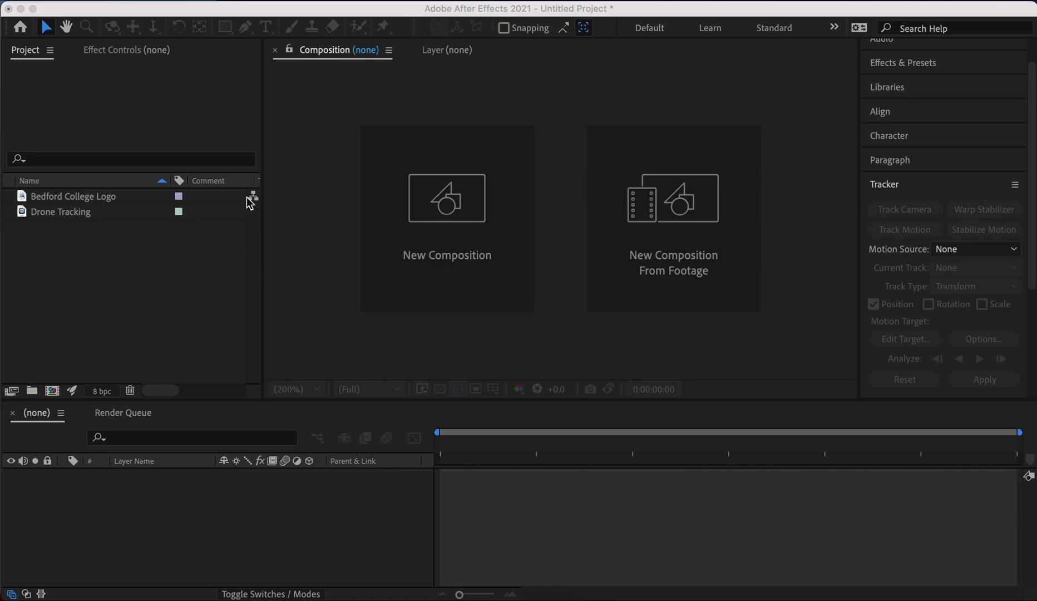
Create a composition from the Drone Tracking footage and add the Bedford College Logo as the layer above it.
click(67, 214)
click(71, 199)
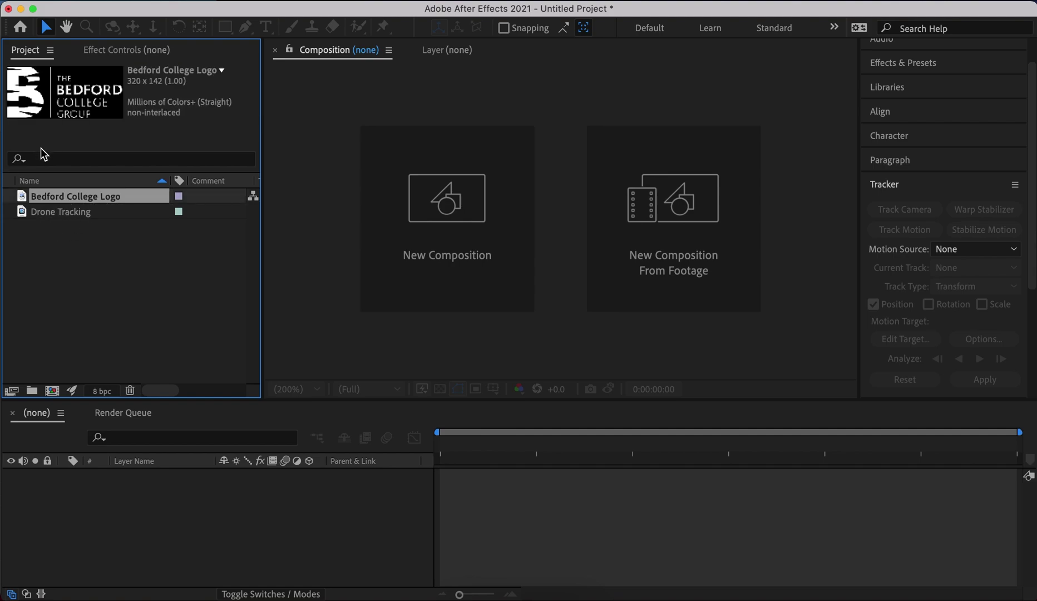
click(75, 222)
click(77, 217)
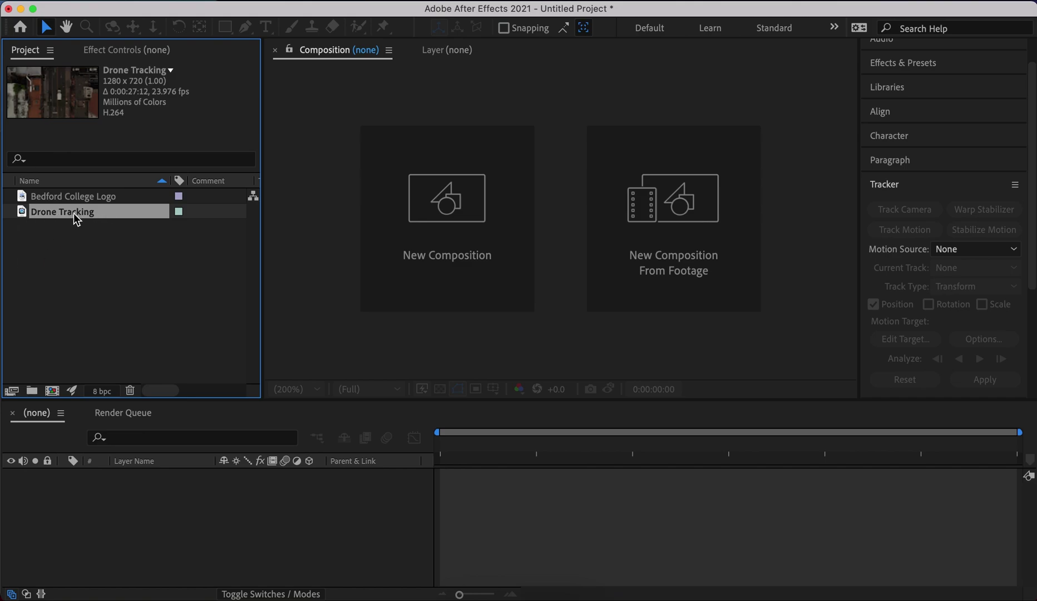
drag(74, 213, 55, 389)
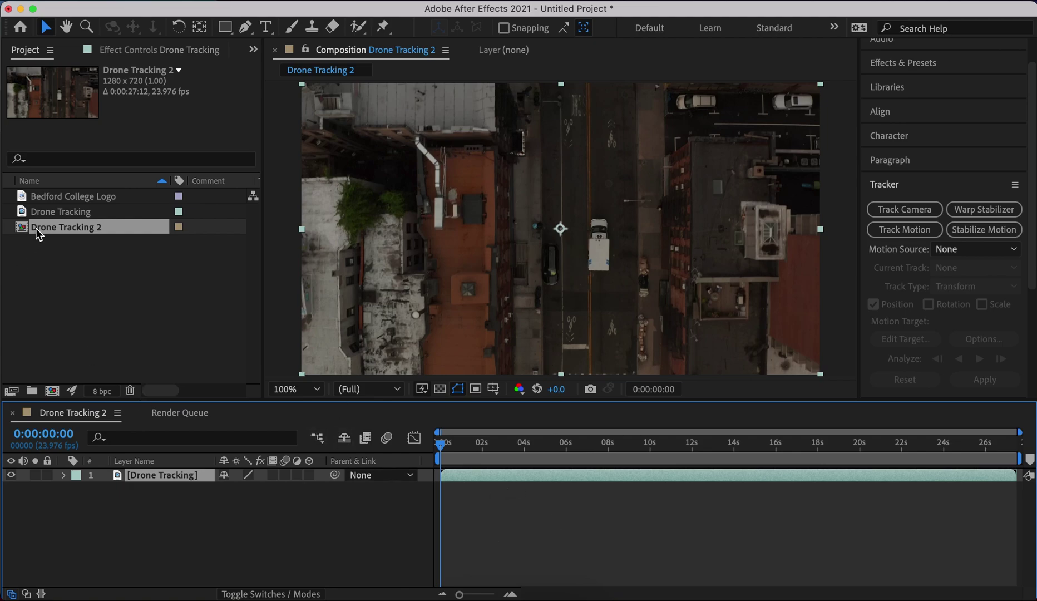
click(71, 196)
drag(76, 196, 139, 470)
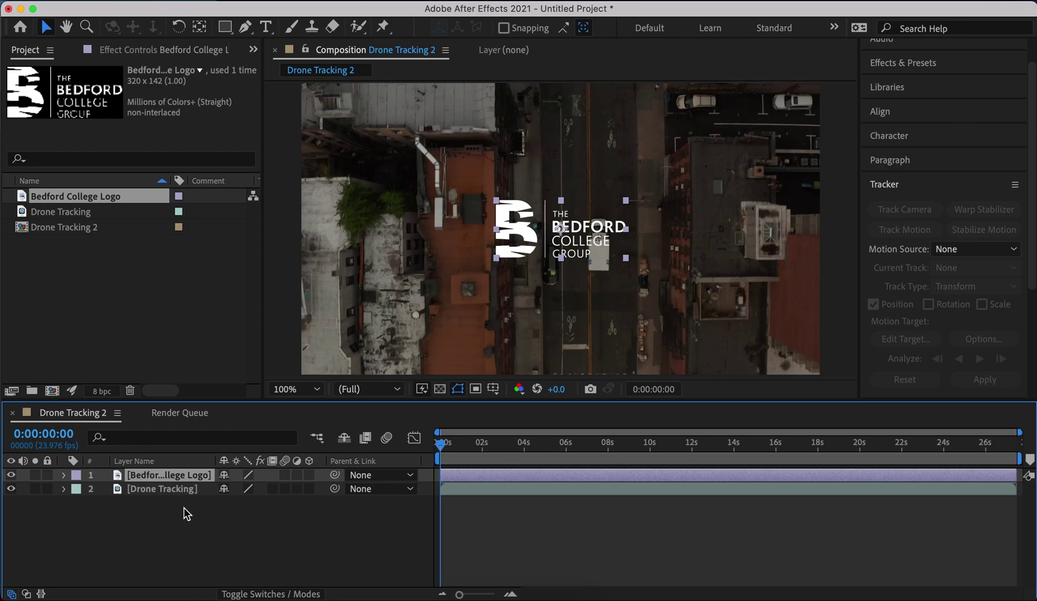
Add a null object layer directly above the Drone Tracking layer.
click(176, 491)
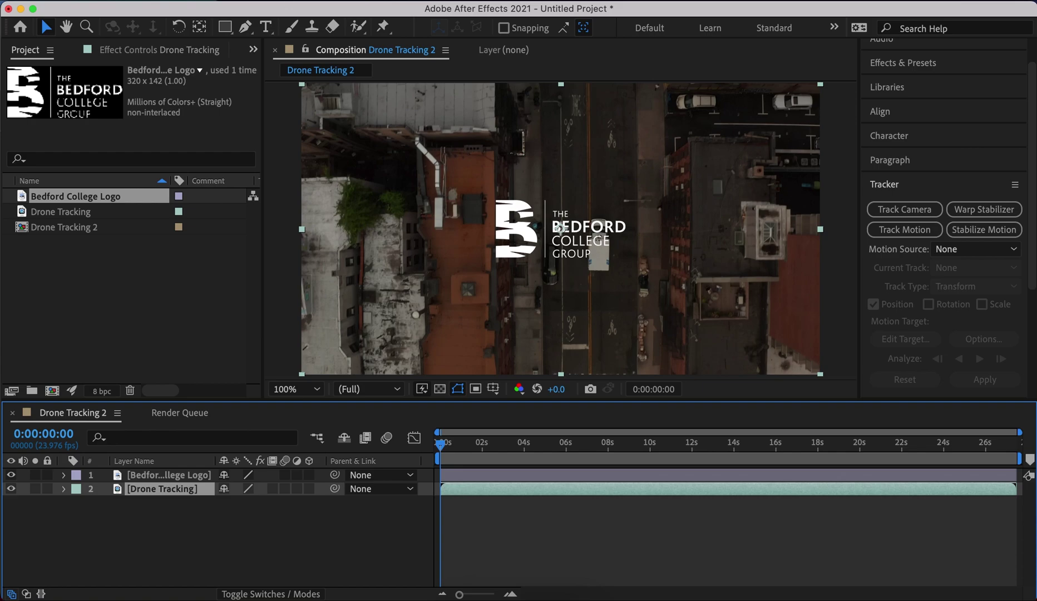
click(287, 1)
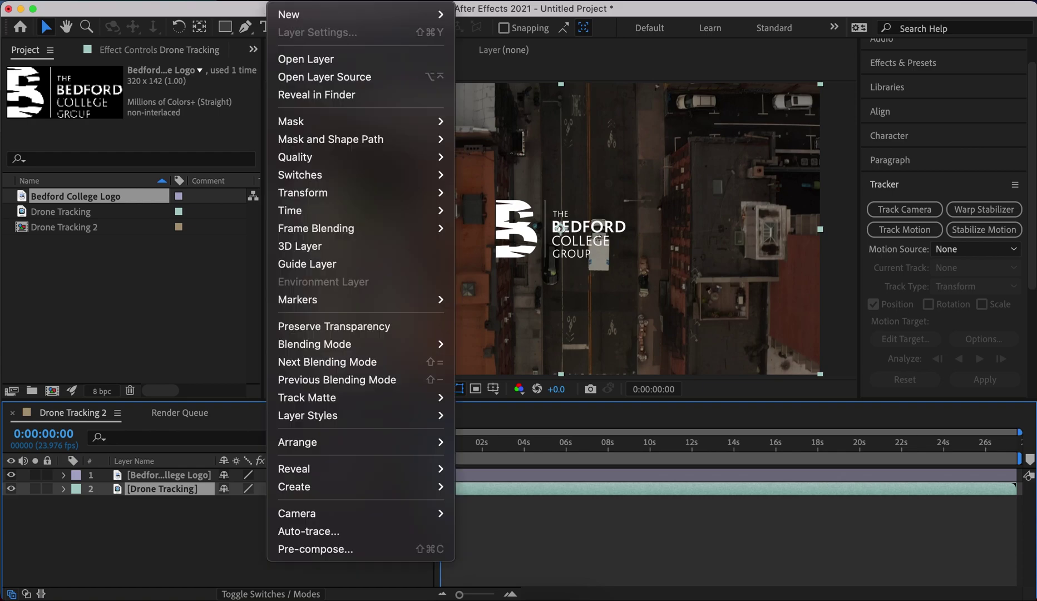
mouse_move(300, 15)
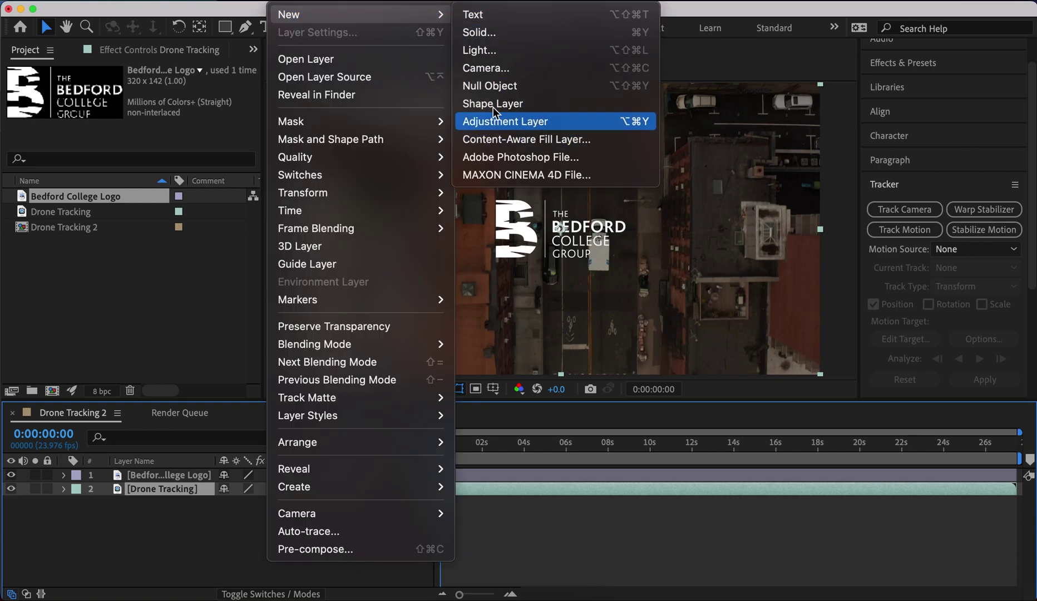
click(478, 86)
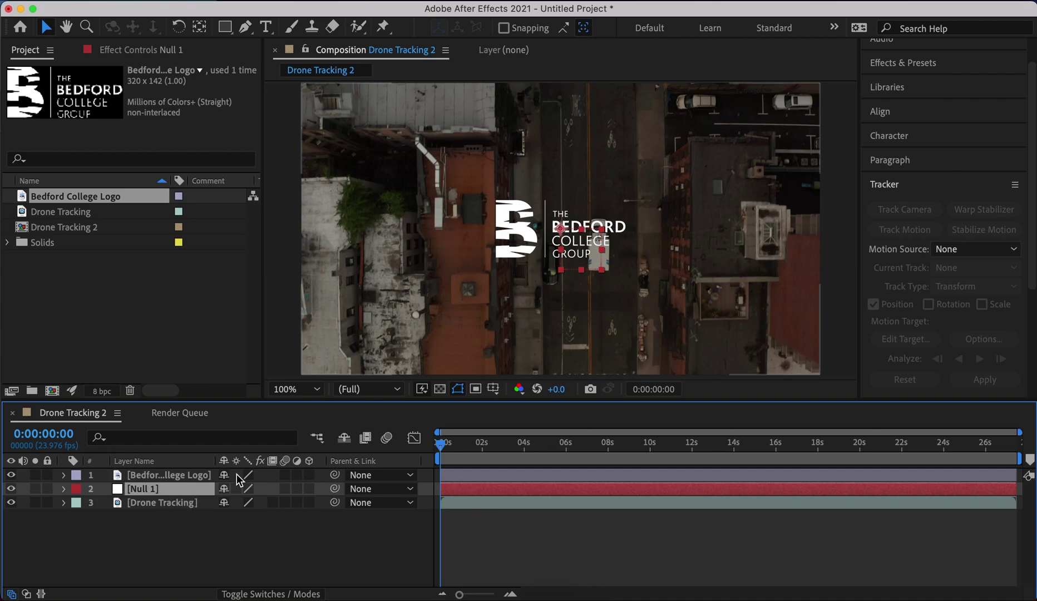
Start a Track Motion tracker on the Drone Tracking layer.
click(195, 503)
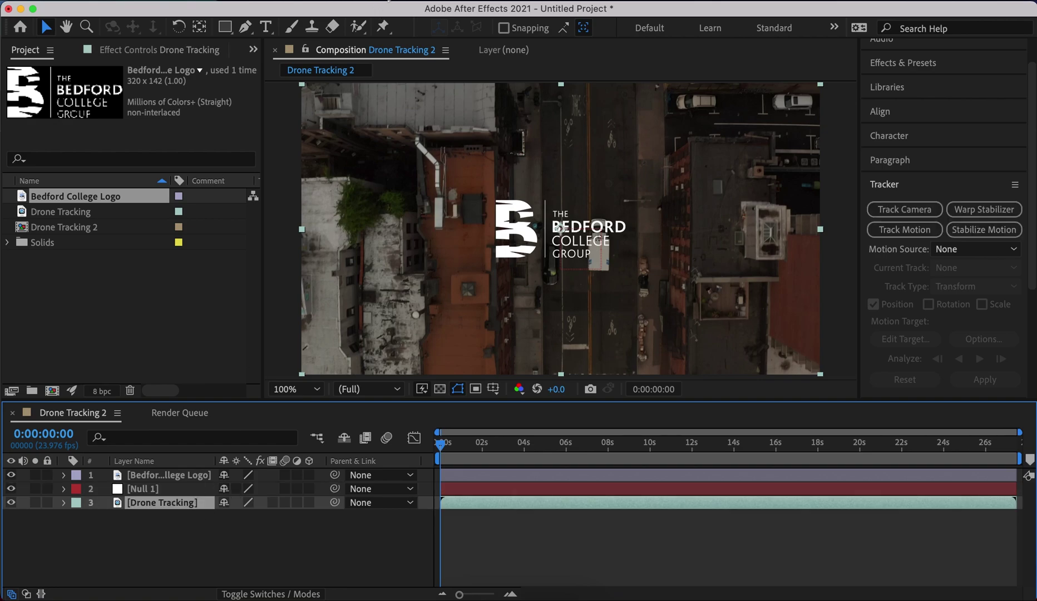
click(389, 1)
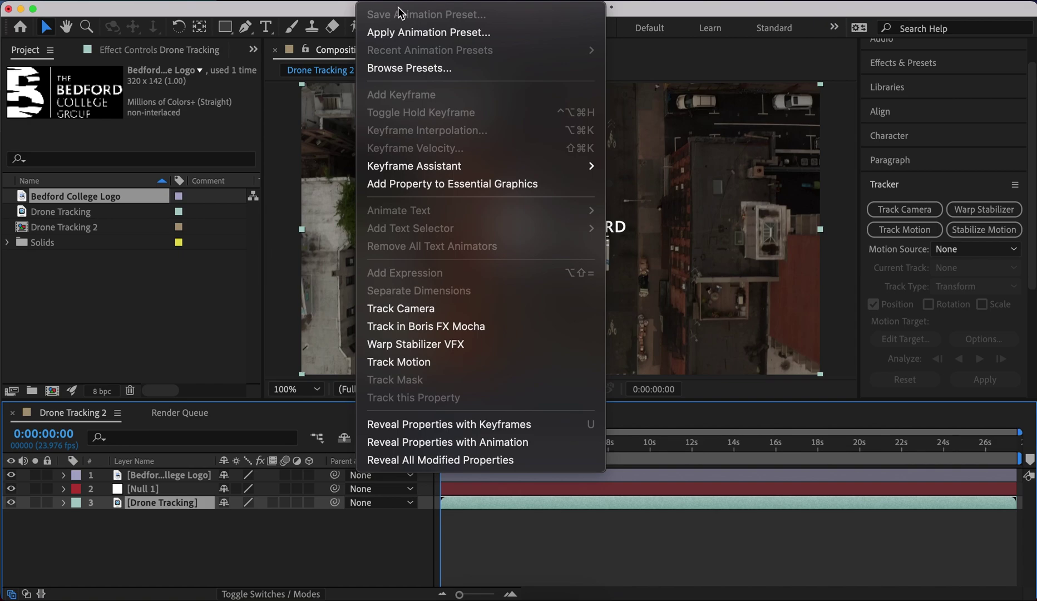
click(401, 361)
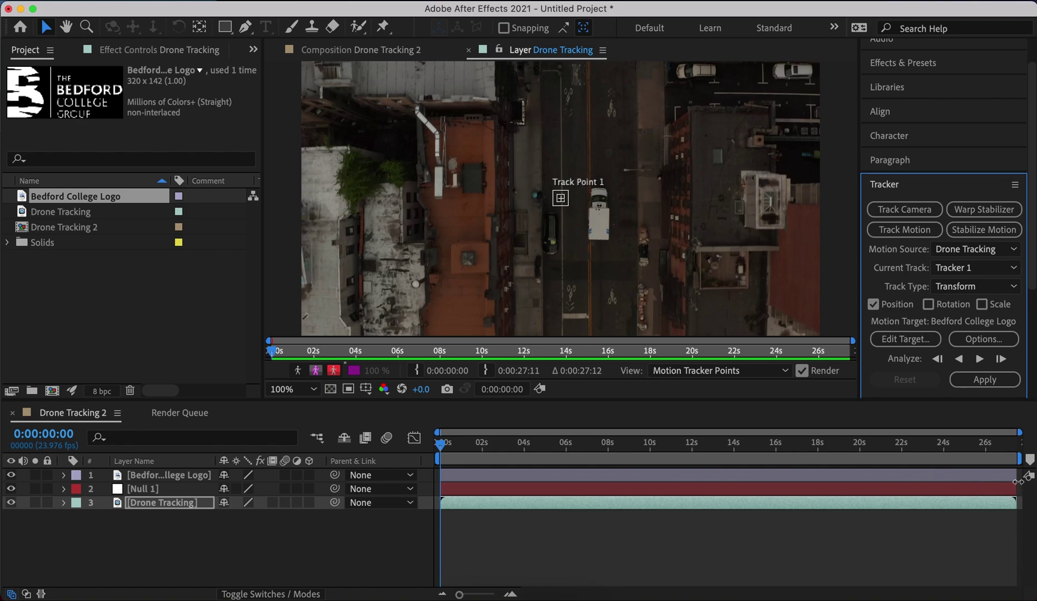
Trim the ends of the Bedford College Logo, Null 1 and Drone Tracking layers to about 0:00:06:03.
drag(1014, 478, 568, 477)
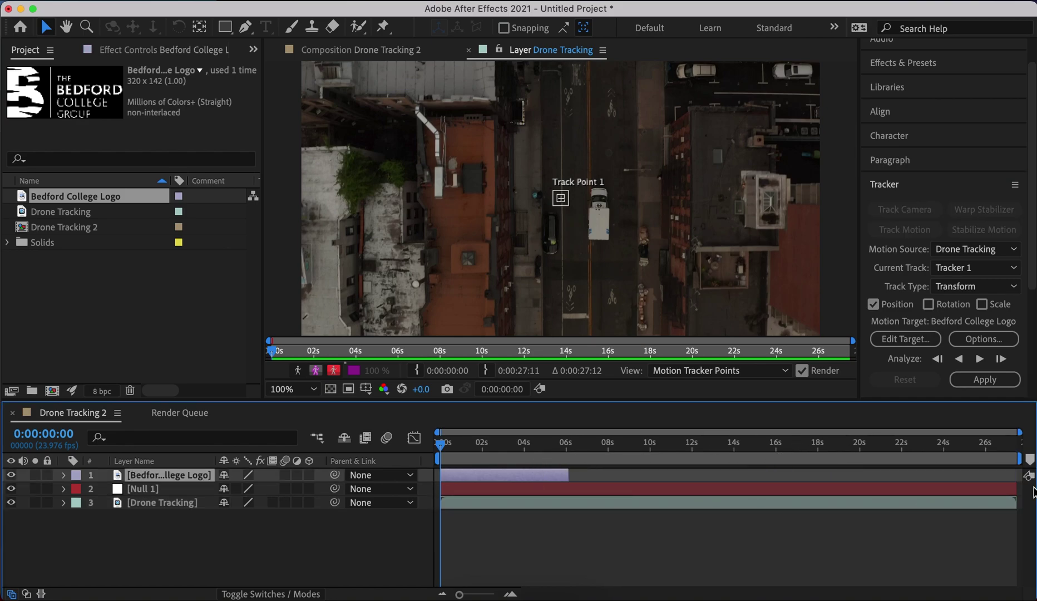
drag(1018, 491, 568, 492)
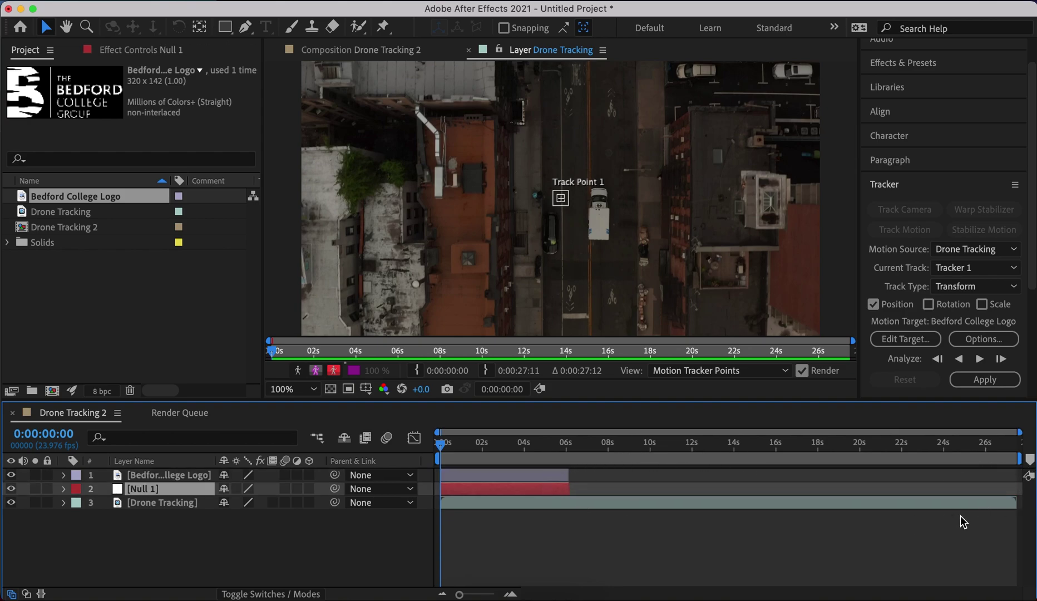
drag(1016, 499, 569, 508)
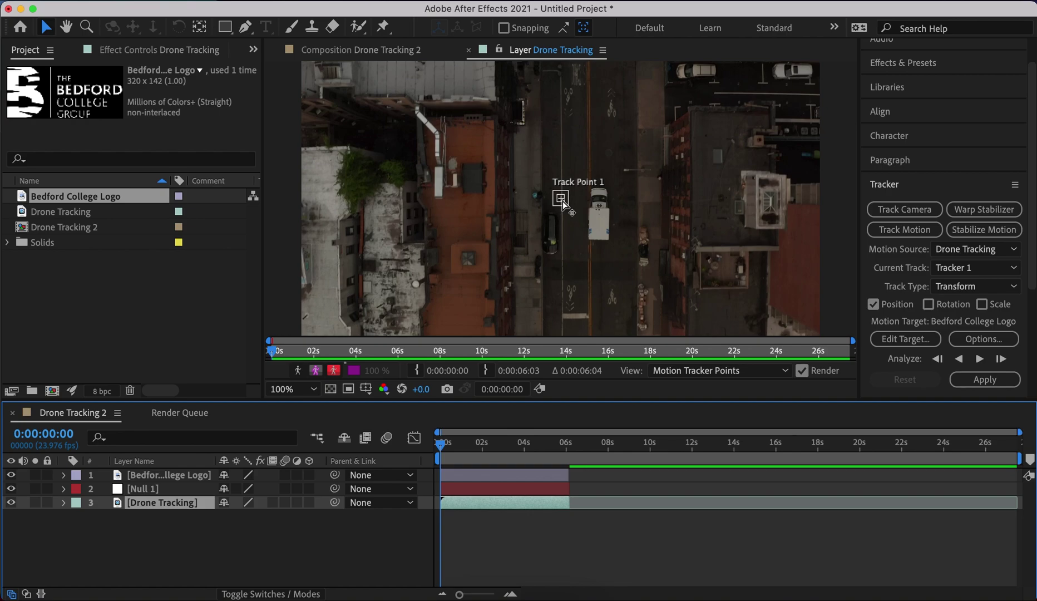
Place Track Point 1 on the white truck, enlarge its search region to about 48 by 70 around the cargo body, and analyze forward.
scroll(563, 204, up, 1)
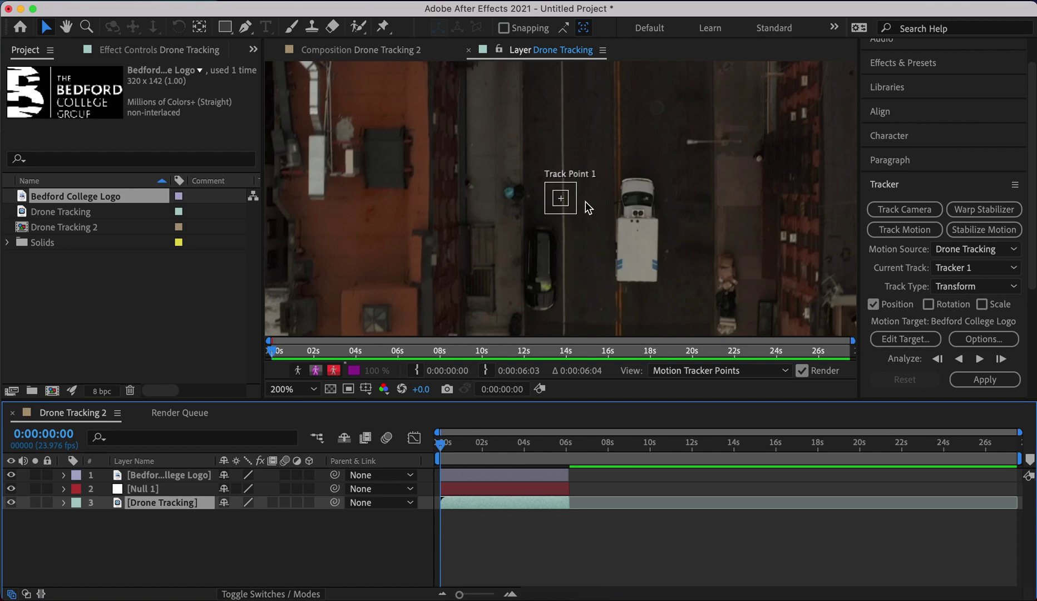
drag(560, 199, 636, 249)
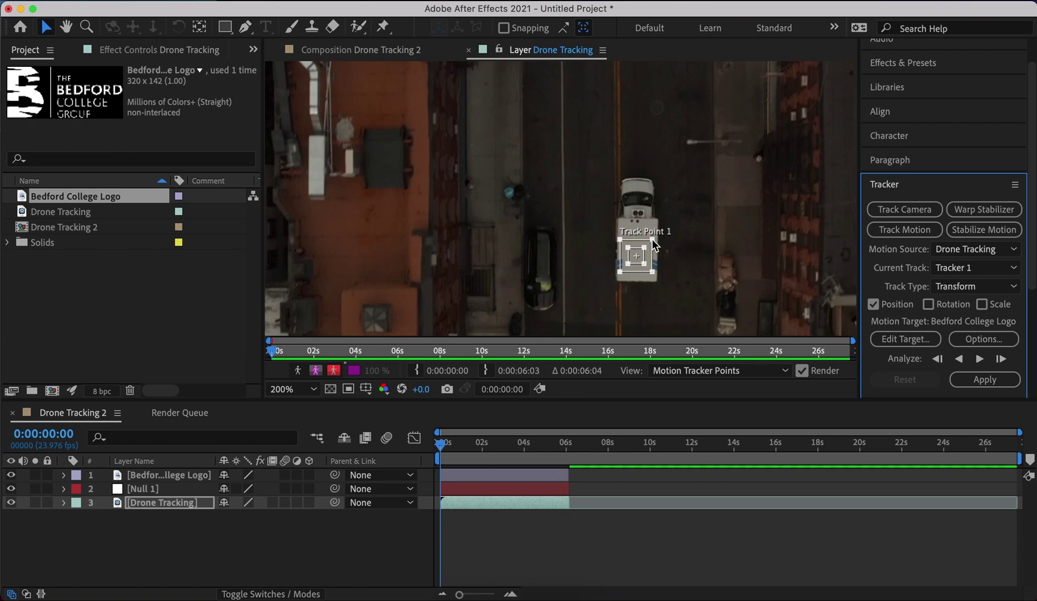
mouse_move(652, 239)
mouse_down()
mouse_move(655, 228)
mouse_move(641, 231)
mouse_up()
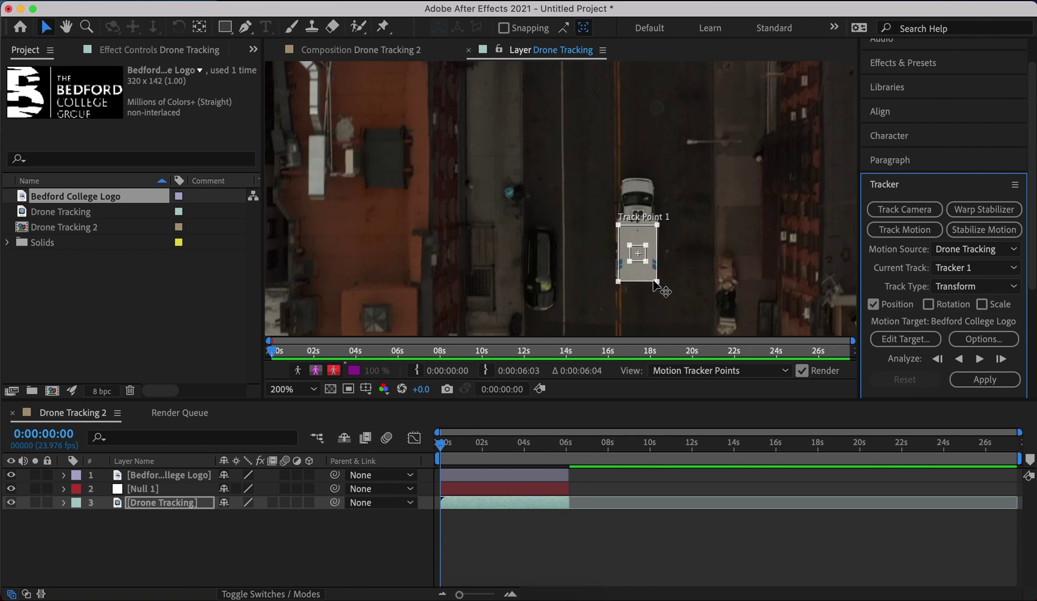
click(980, 359)
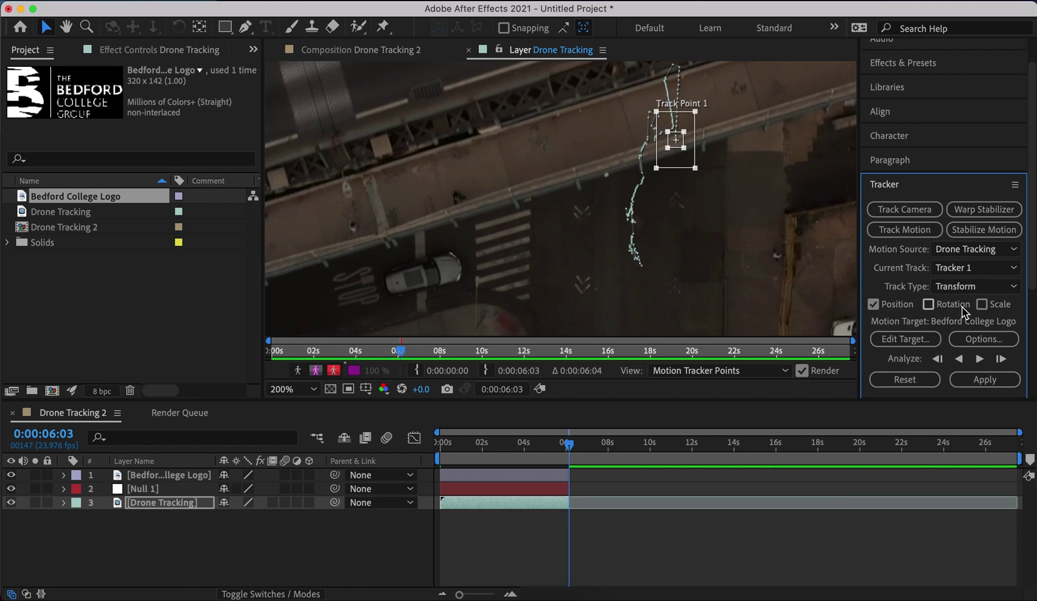
Apply the tracked motion in X and Y to Null 1 and preview the composition from the start.
click(907, 339)
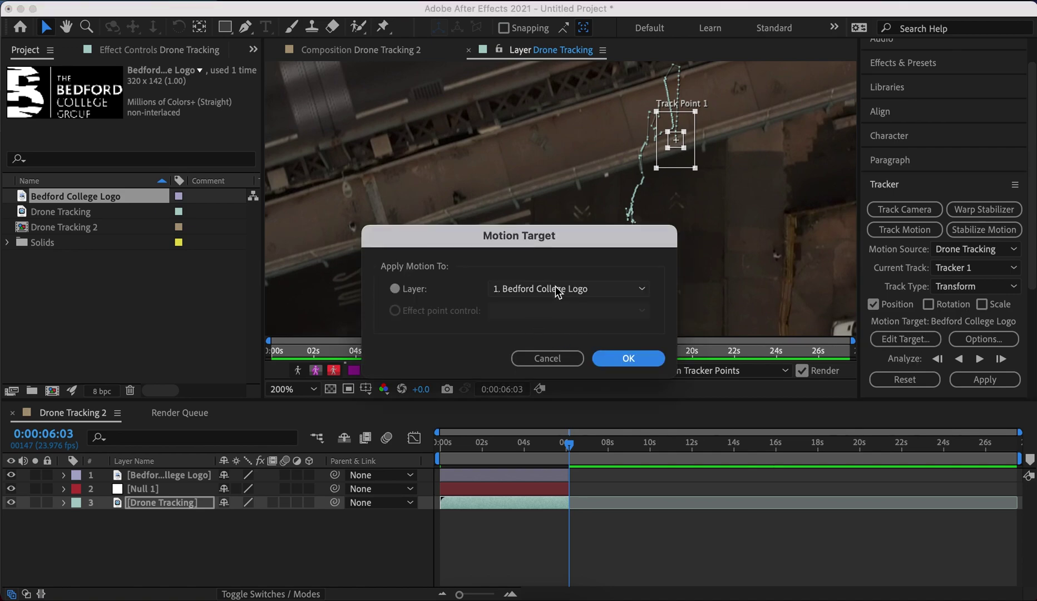
click(573, 289)
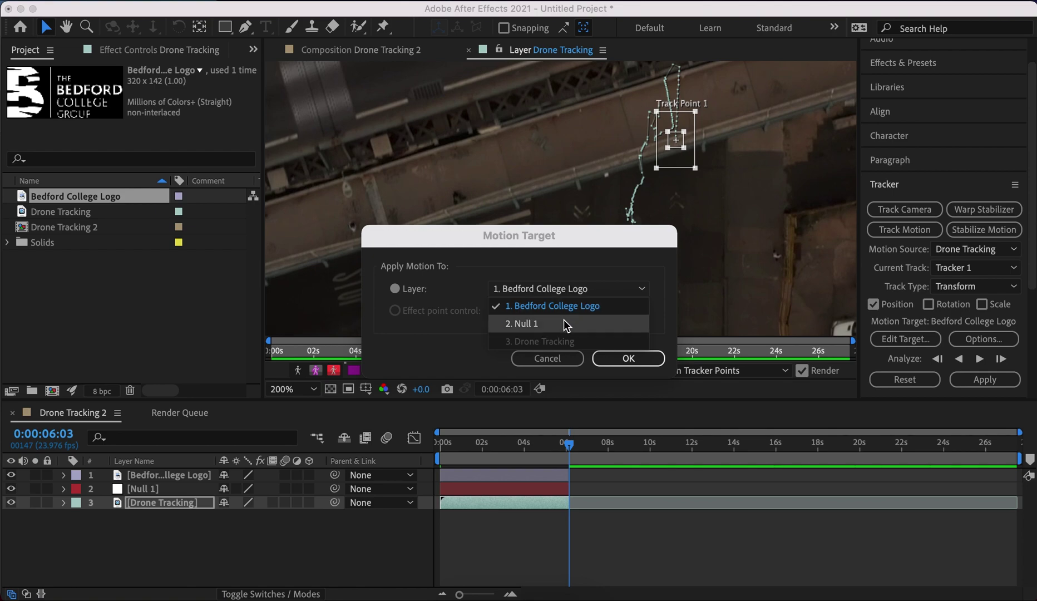
click(554, 326)
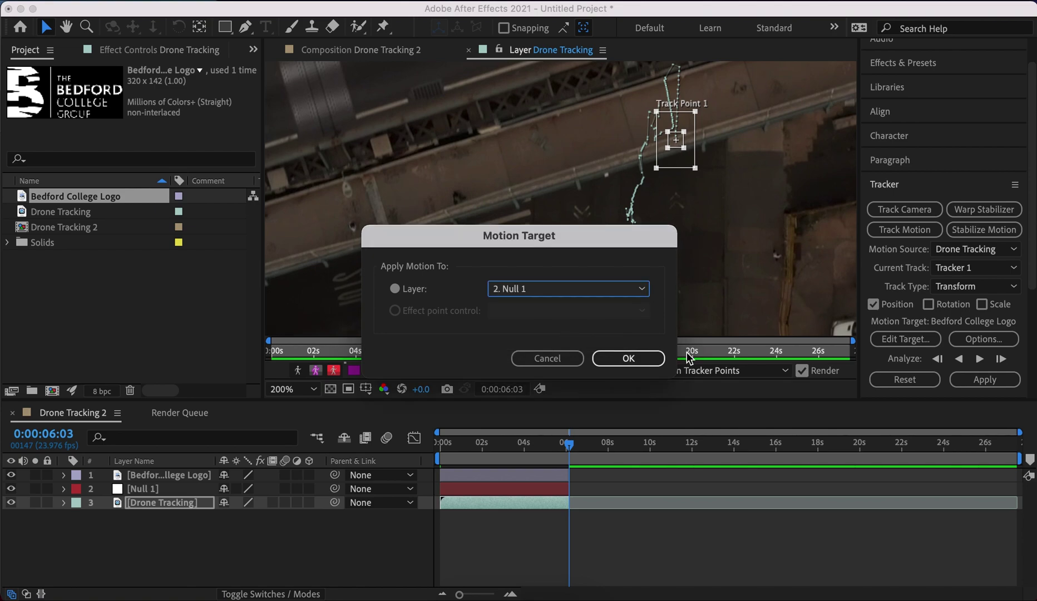
click(628, 359)
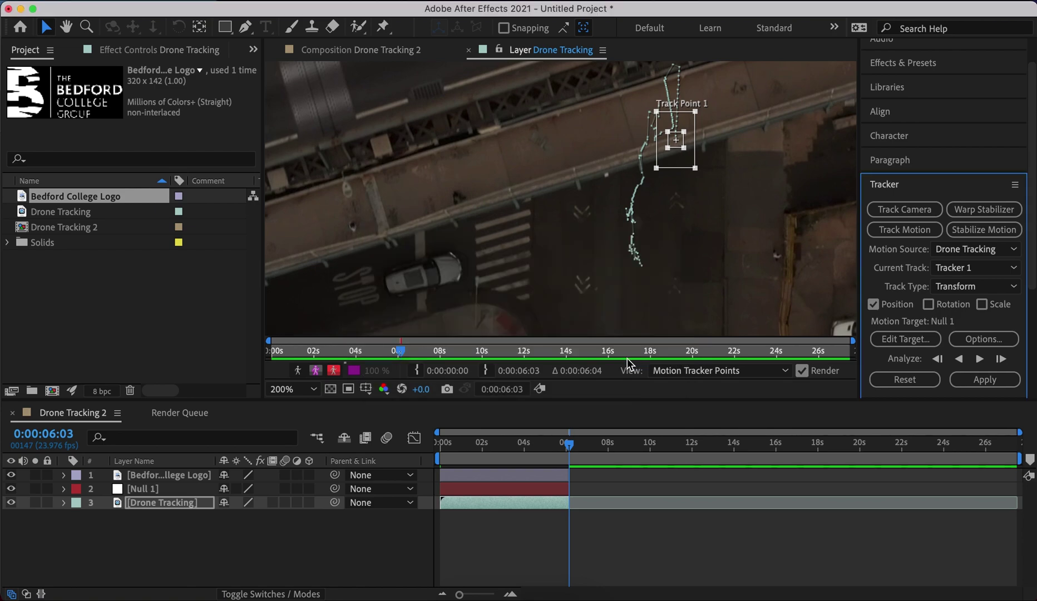
click(983, 380)
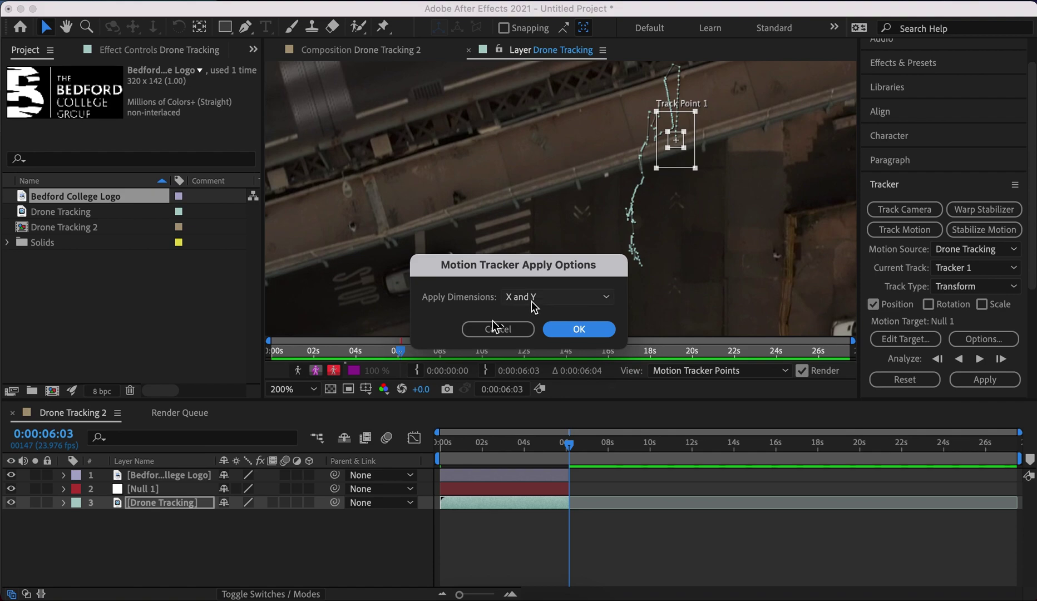
click(578, 329)
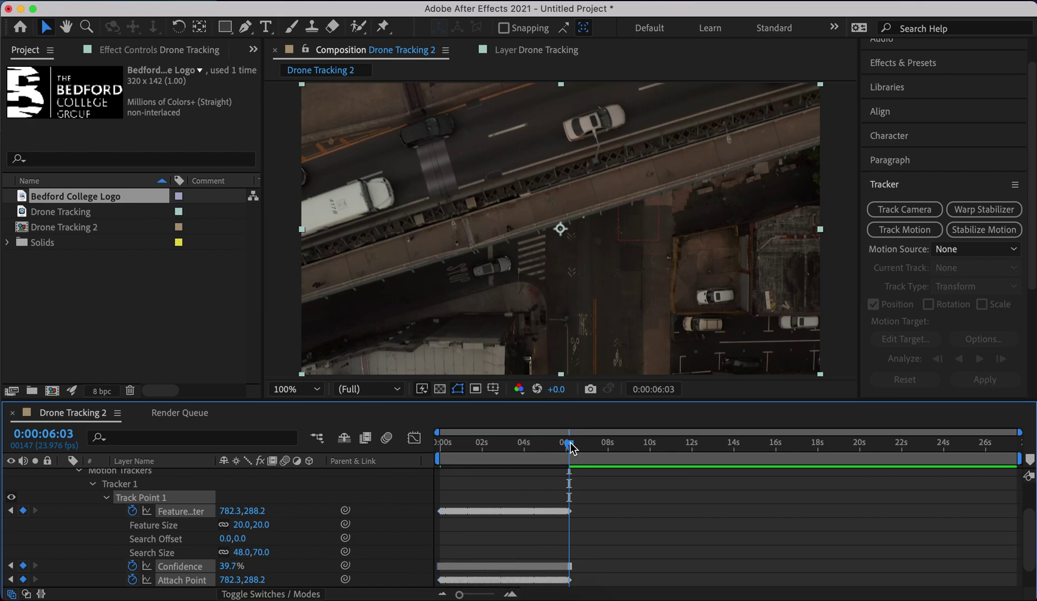
drag(568, 443, 566, 443)
drag(469, 439, 412, 439)
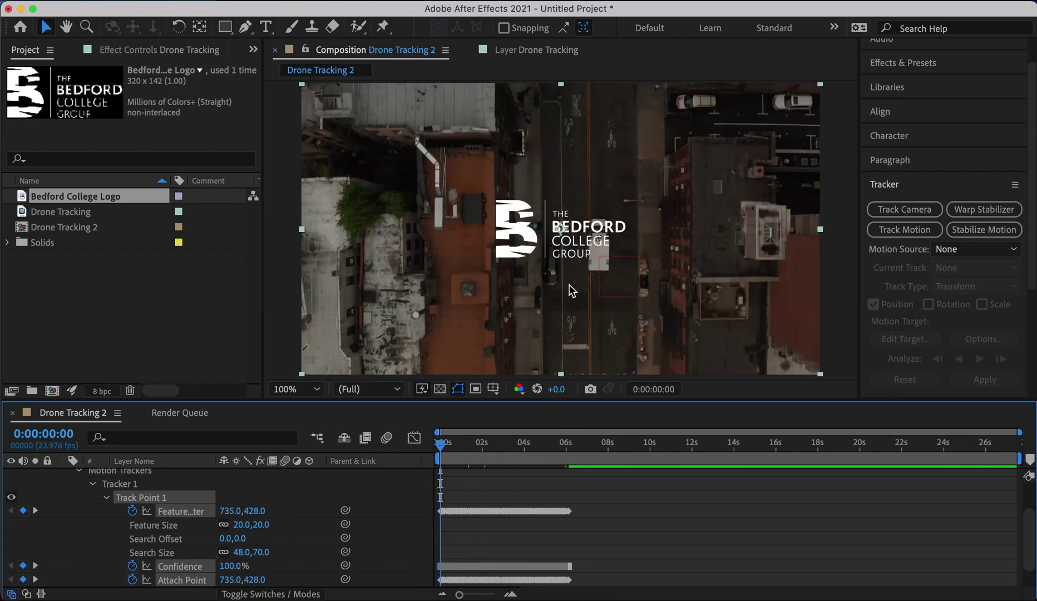
key(space)
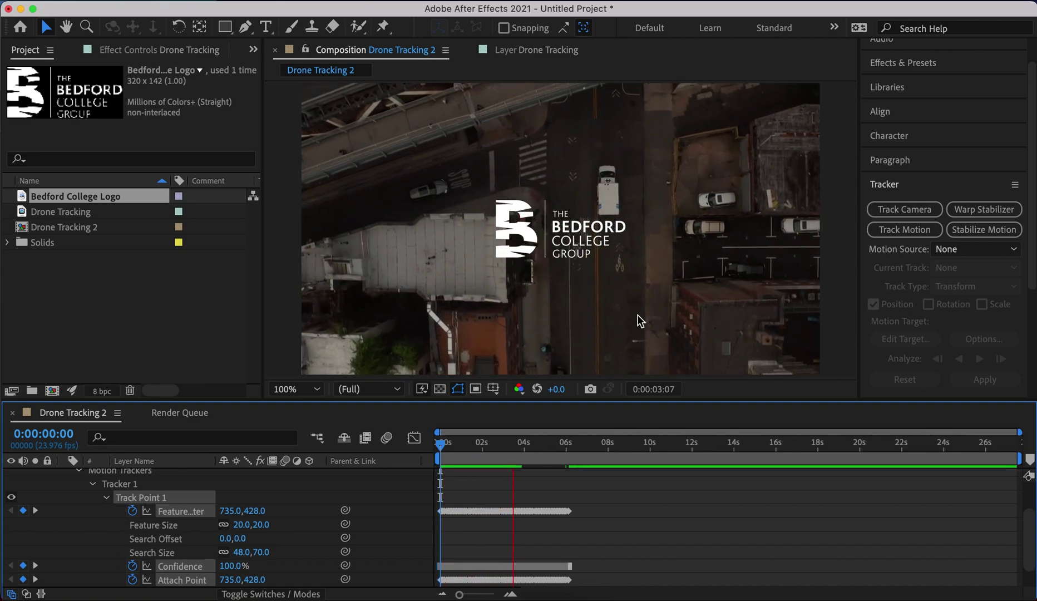
key(space)
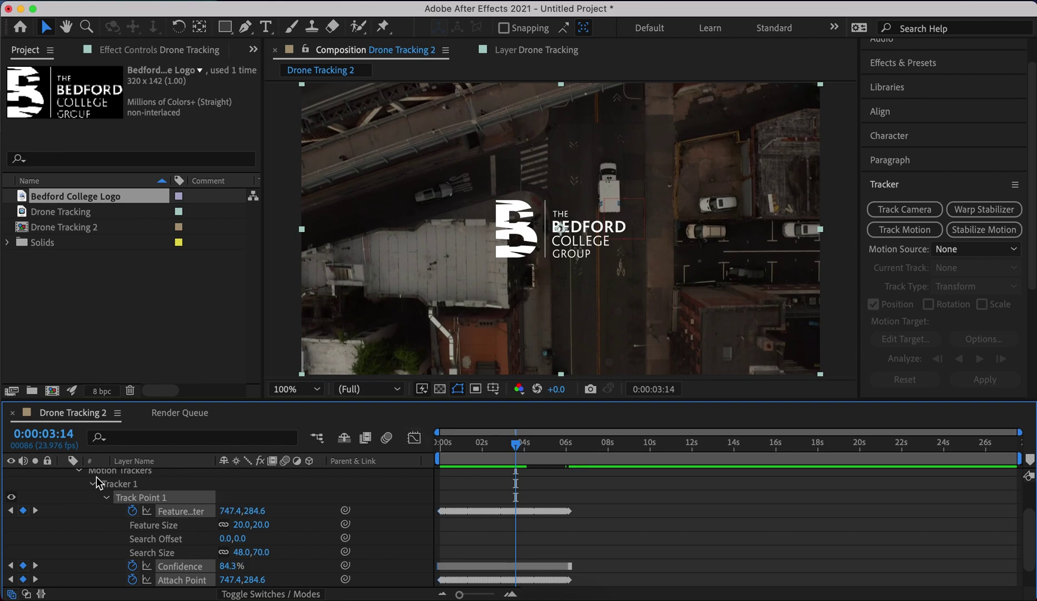
Parent the Bedford College Logo layer to Null 1 and preview its movement from the start.
scroll(97, 499, up, 1)
click(79, 483)
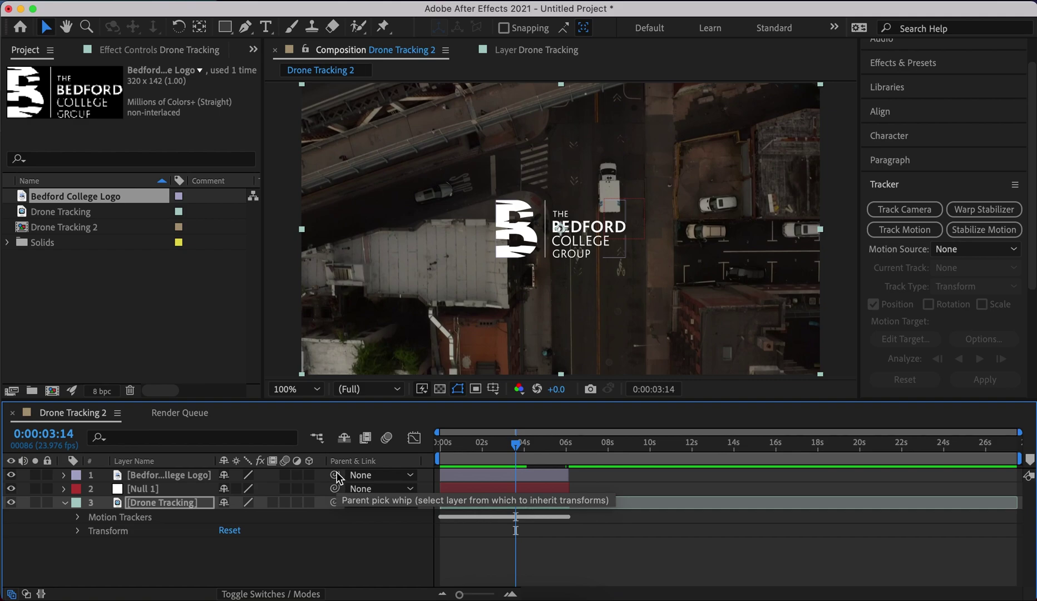
drag(335, 475, 155, 490)
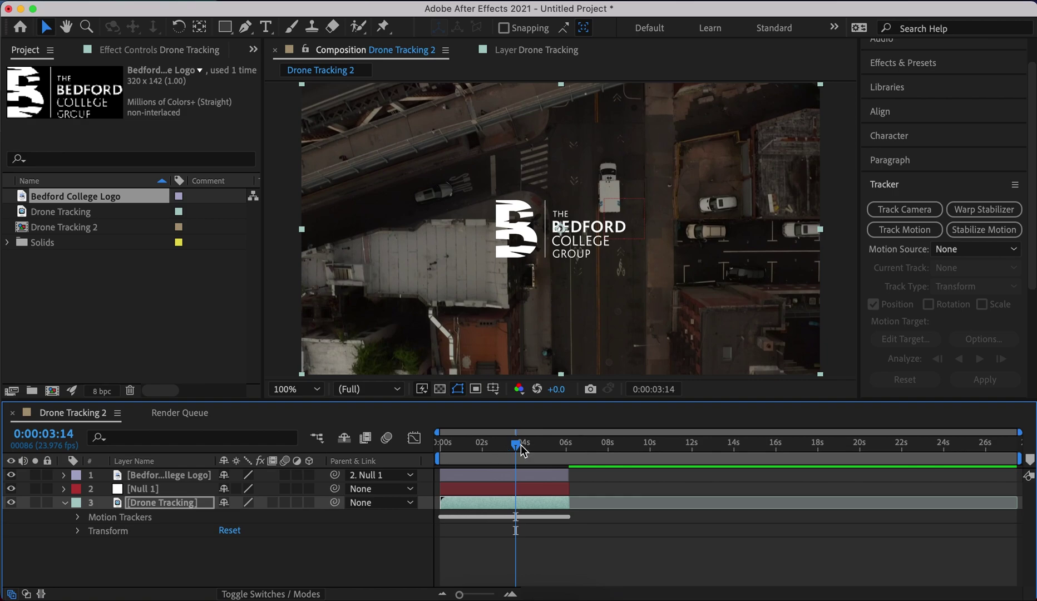
drag(517, 444, 417, 442)
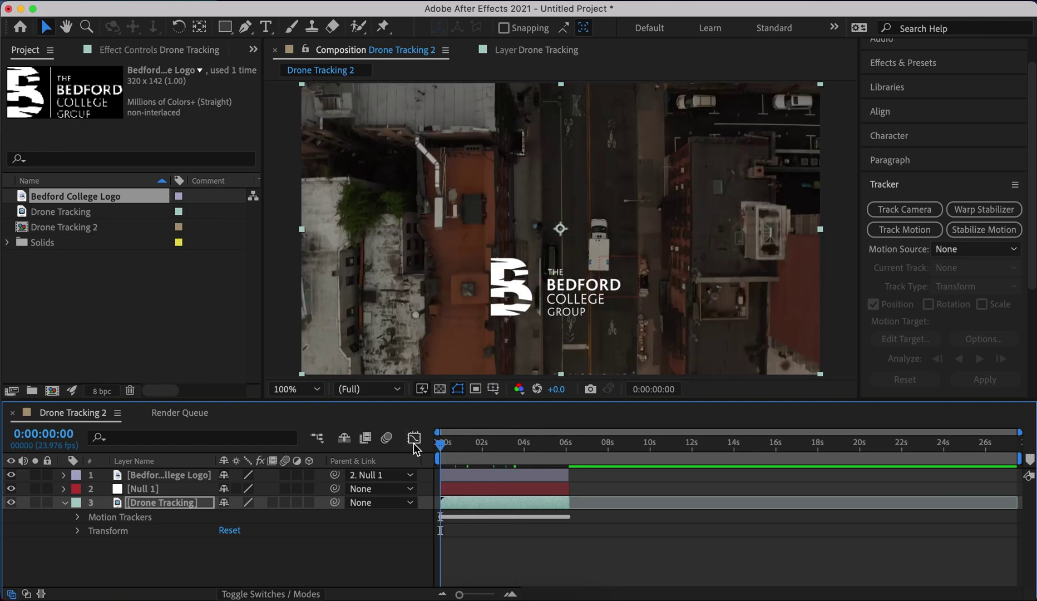
key(space)
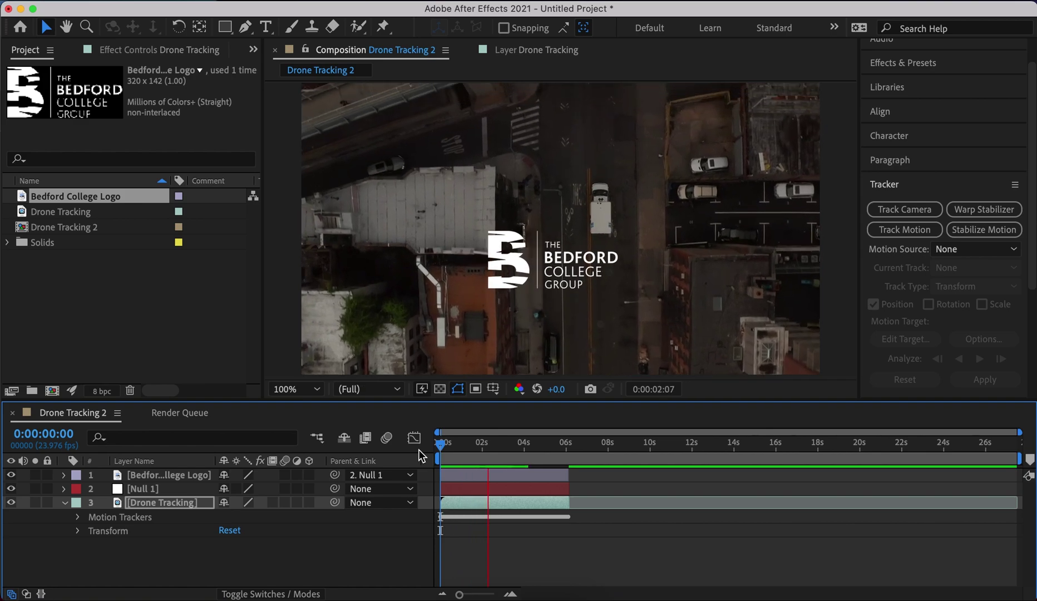
key(space)
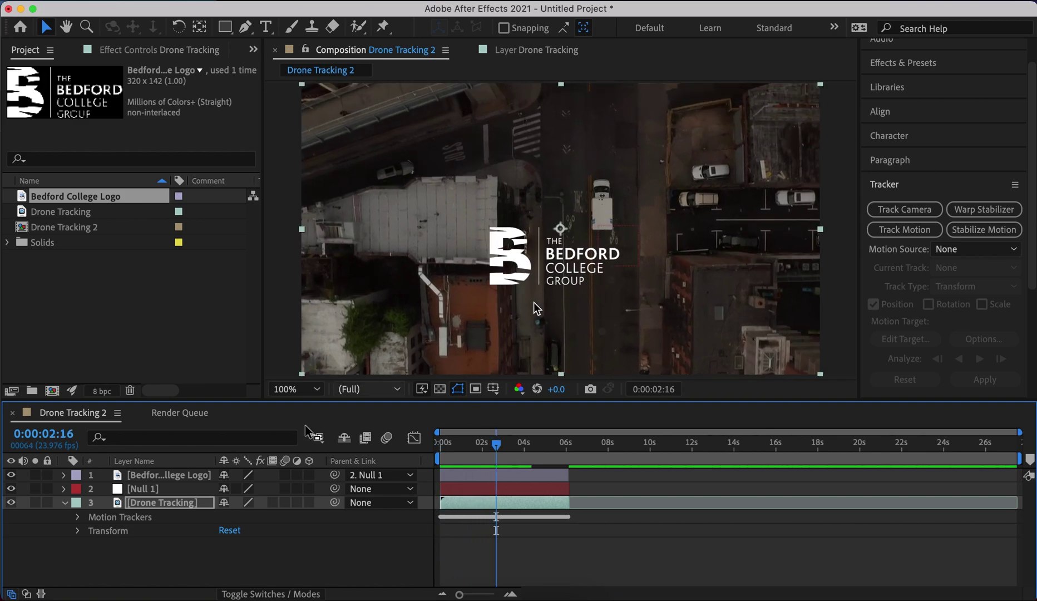
Reposition the Bedford College logo over the rear of the white truck and preview the tracking from the start.
click(163, 475)
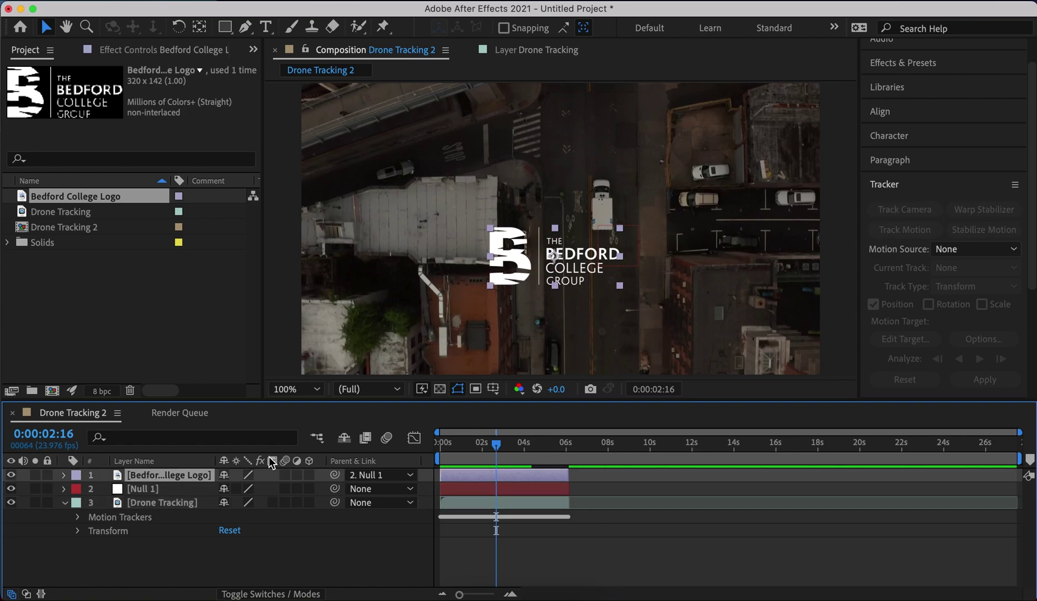
mouse_move(515, 261)
mouse_down()
mouse_move(541, 245)
mouse_move(548, 251)
mouse_move(528, 251)
mouse_up()
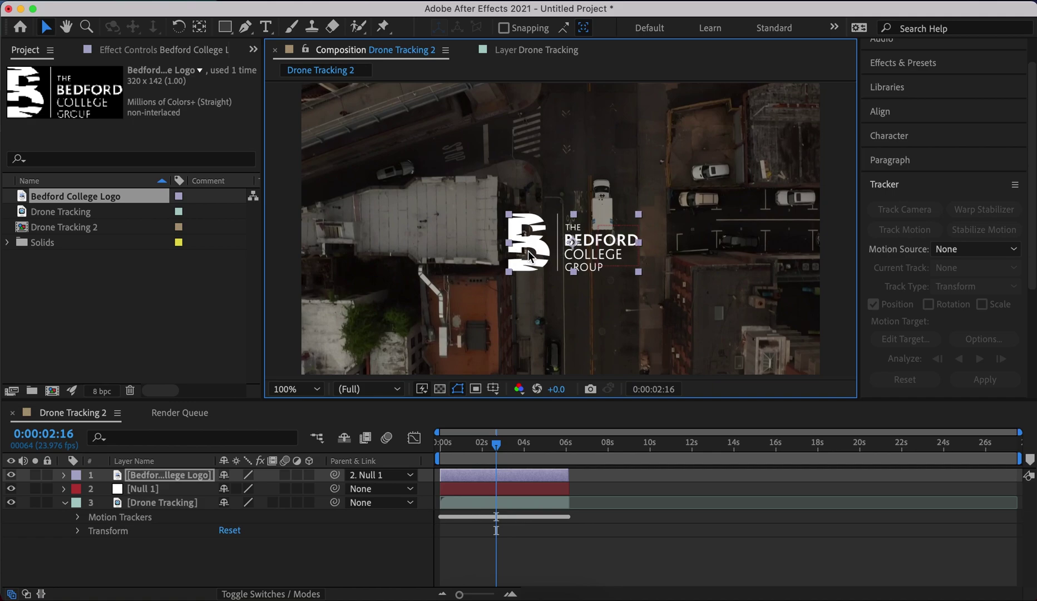
drag(496, 443, 428, 452)
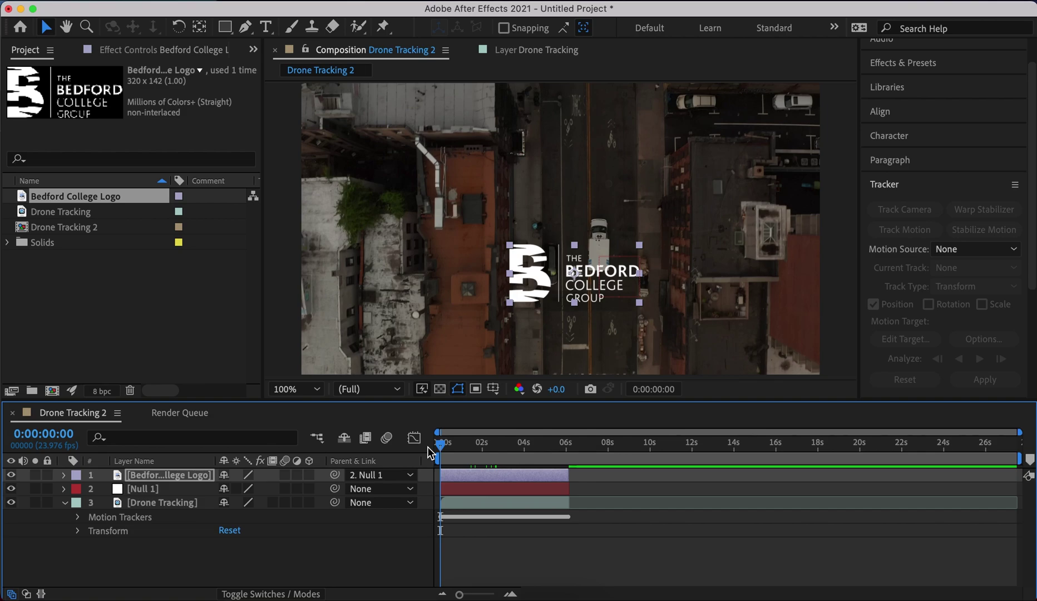
key(space)
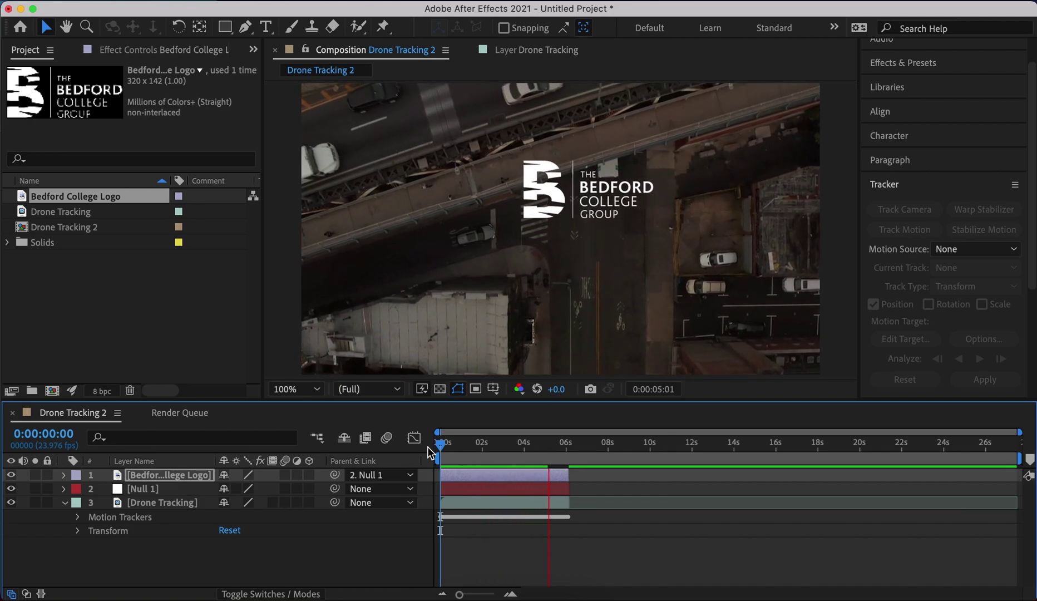
key(space)
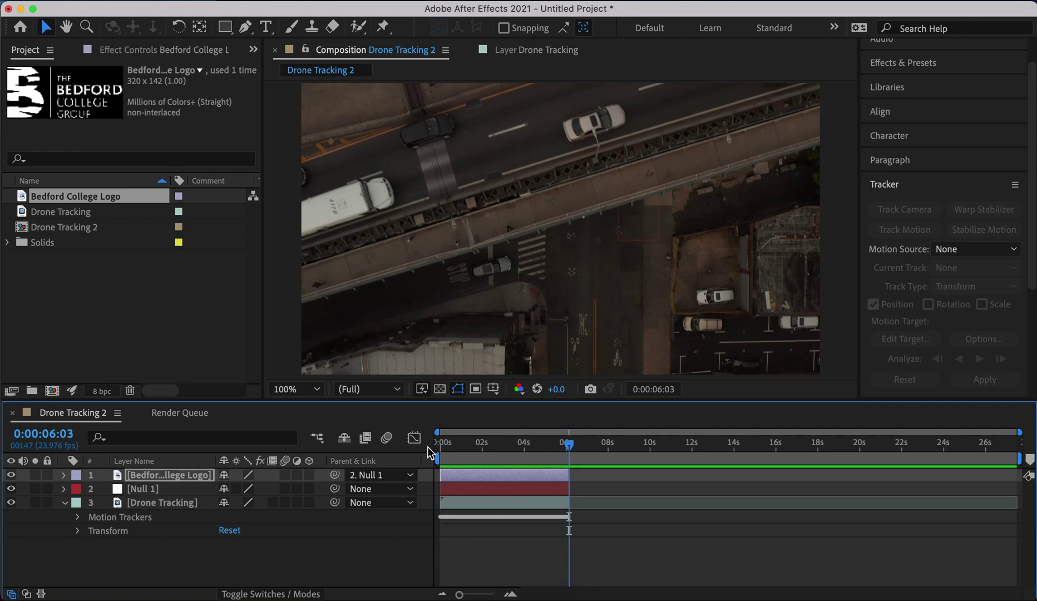